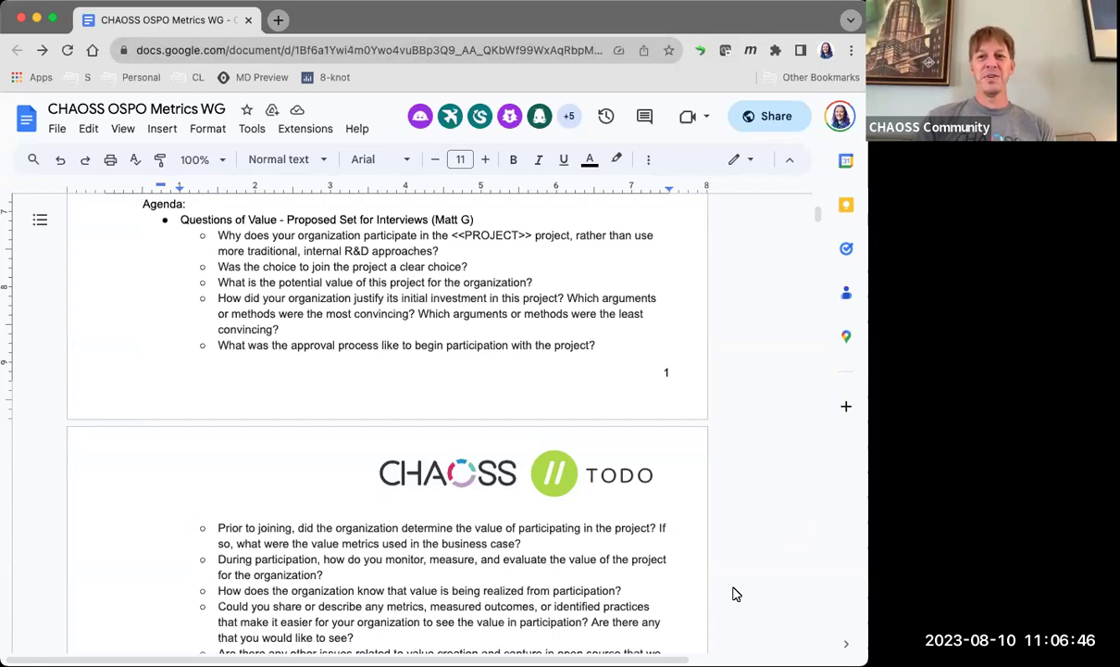
Review the proposed interview questions on value, along with the references and notes listed beneath them
scroll(712, 579, down, 1)
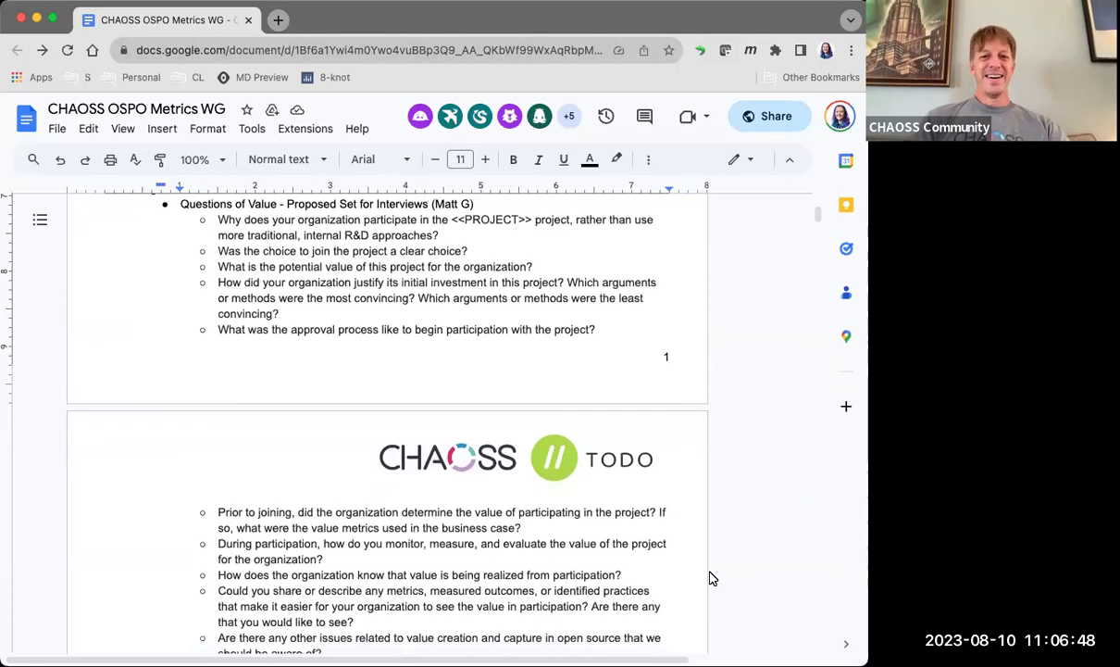
scroll(712, 578, down, 1)
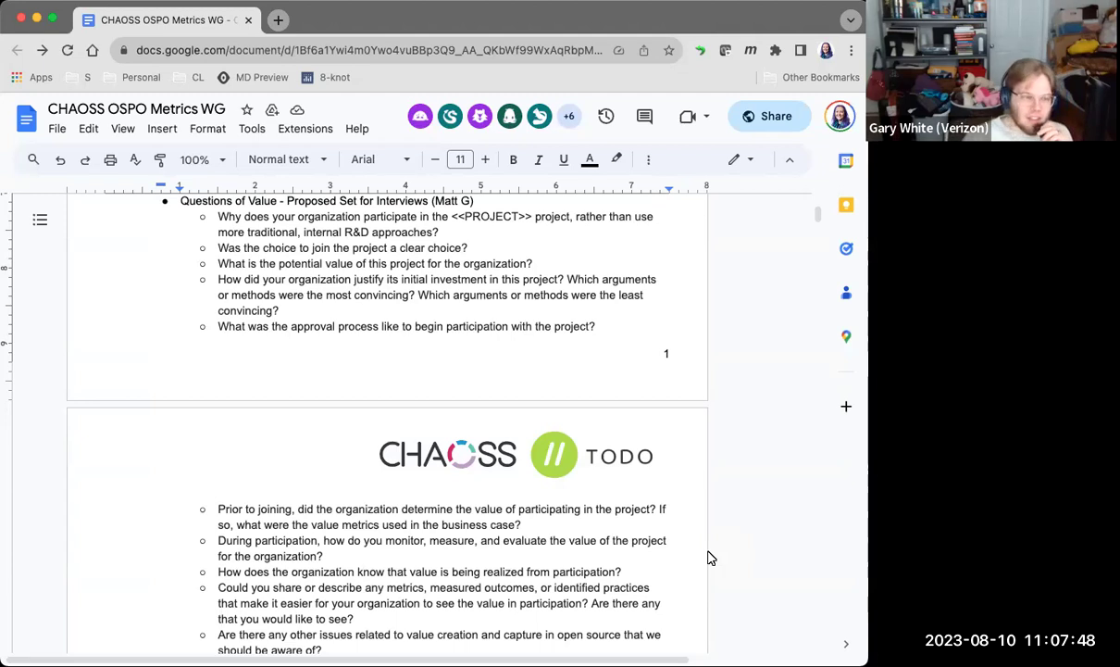
scroll(710, 557, down, 1)
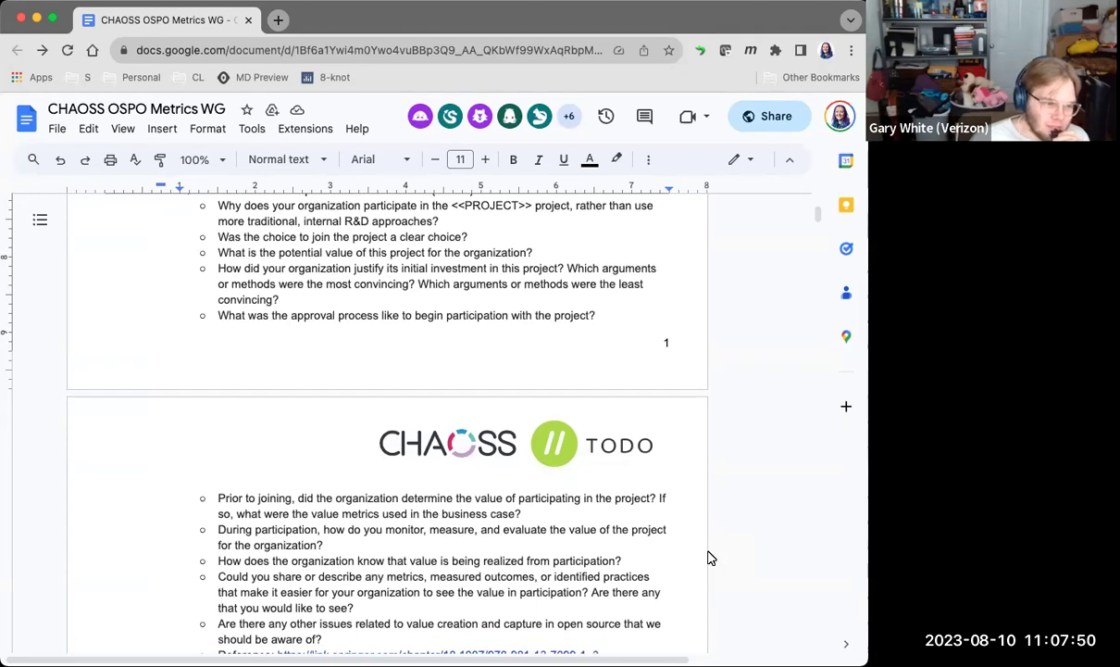
scroll(710, 557, up, 1)
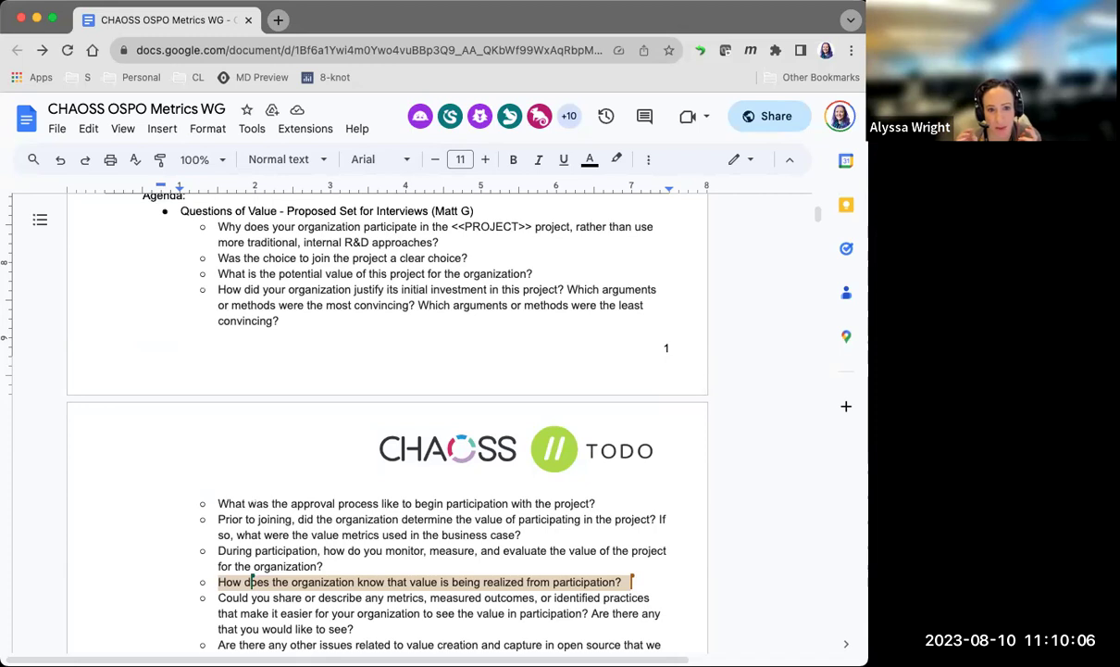
scroll(602, 327, down, 1)
scroll(606, 332, down, 1)
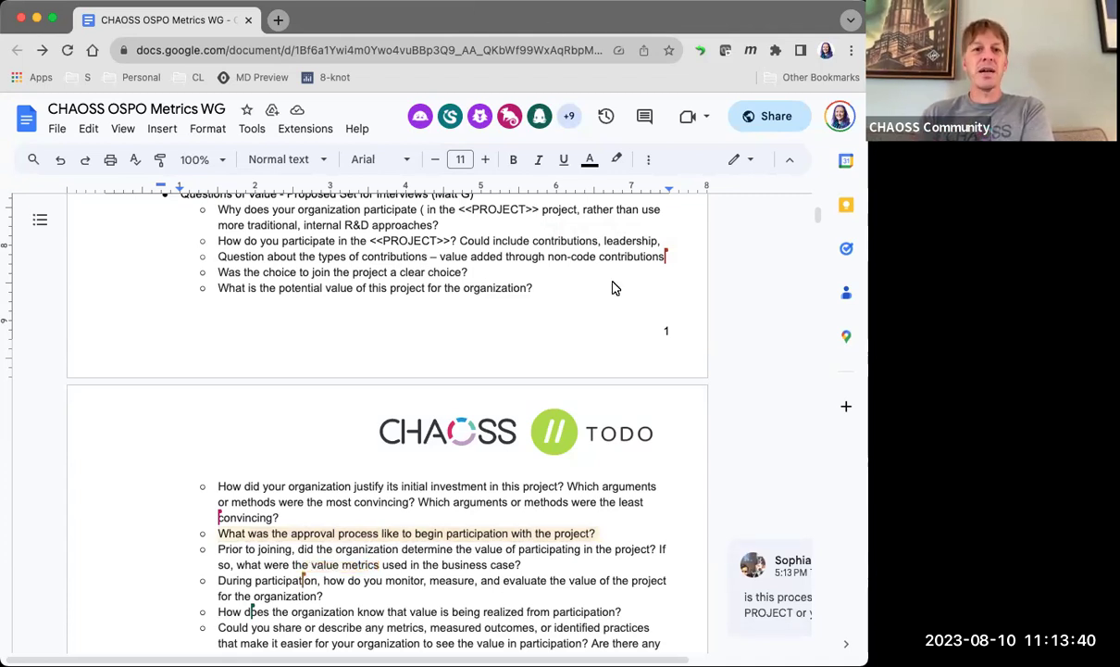
scroll(699, 314, down, 2)
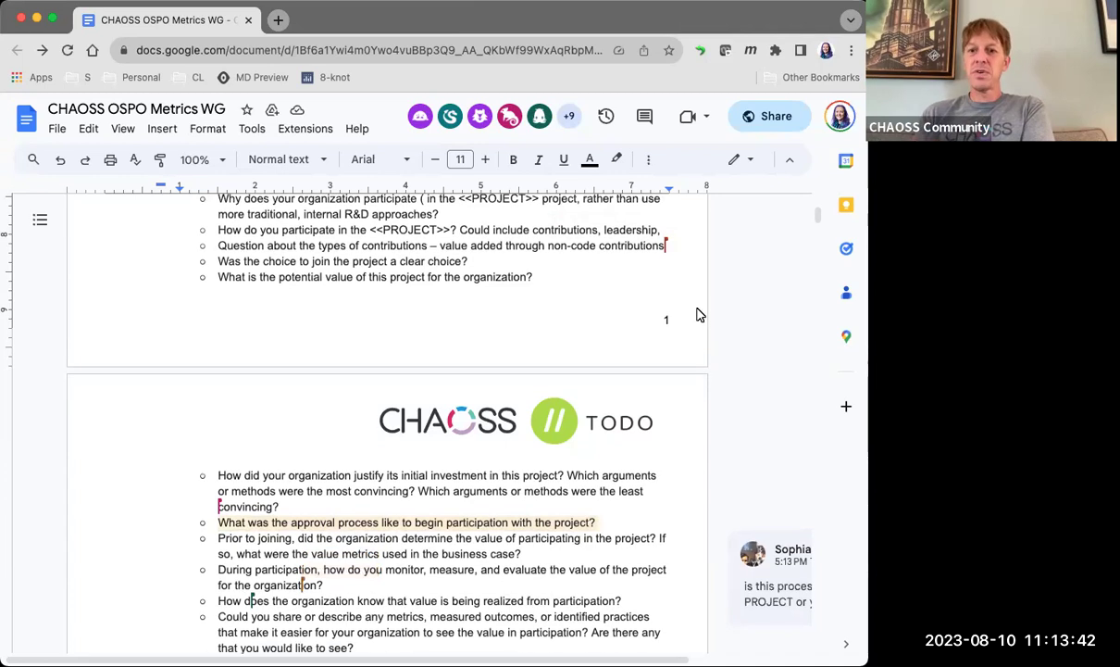
scroll(699, 314, down, 2)
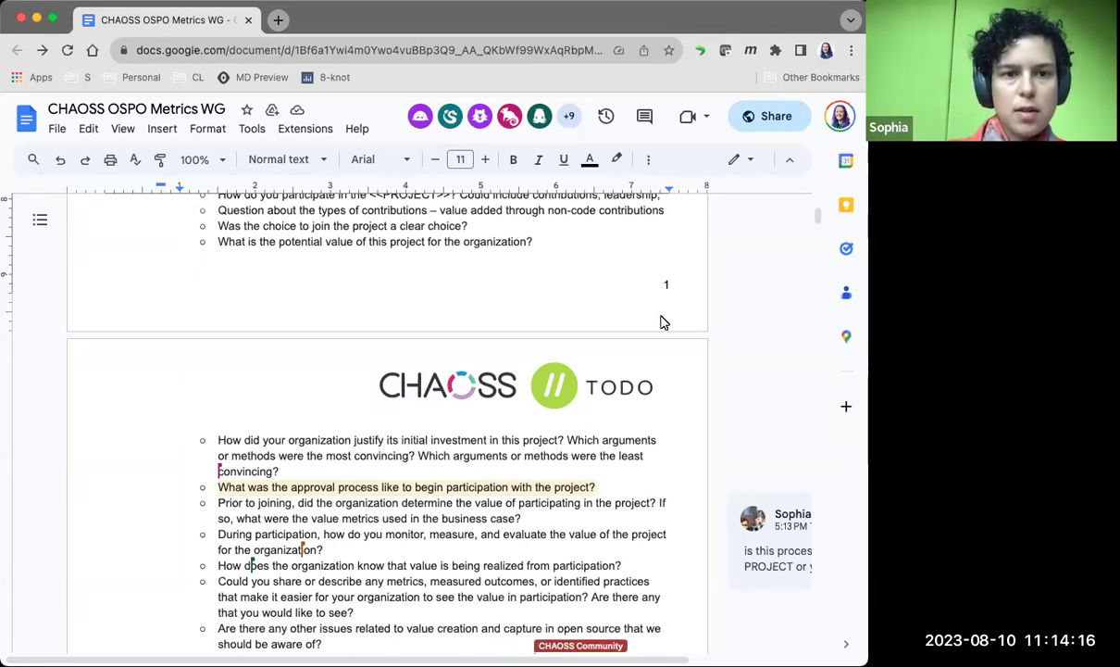
scroll(663, 321, down, 1)
scroll(663, 321, down, 1)
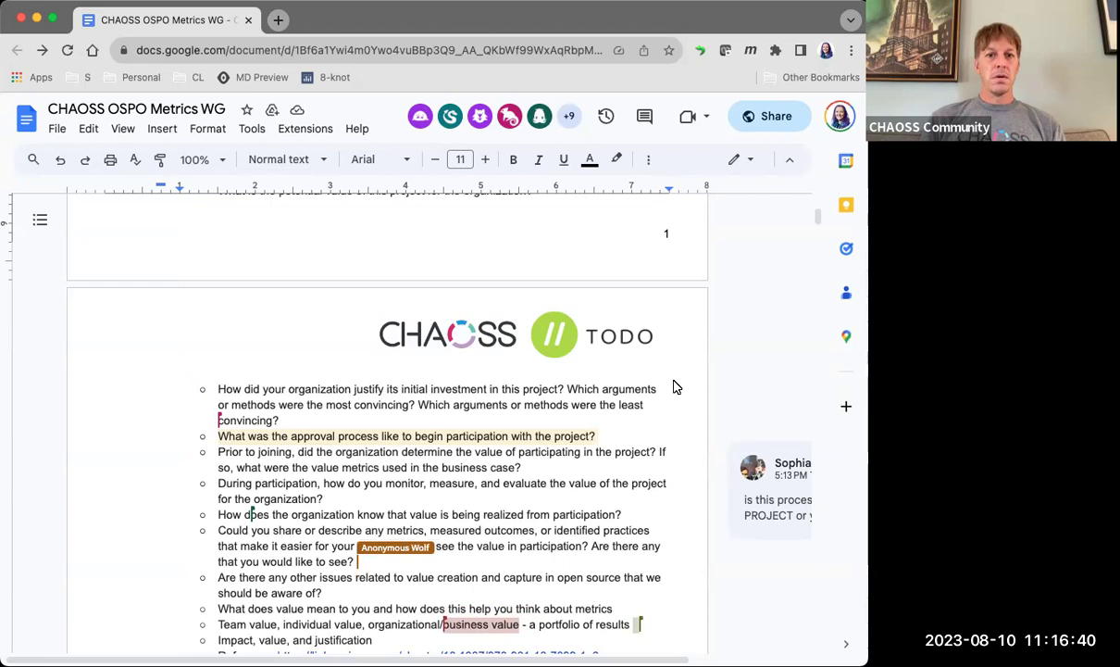
scroll(667, 384, down, 1)
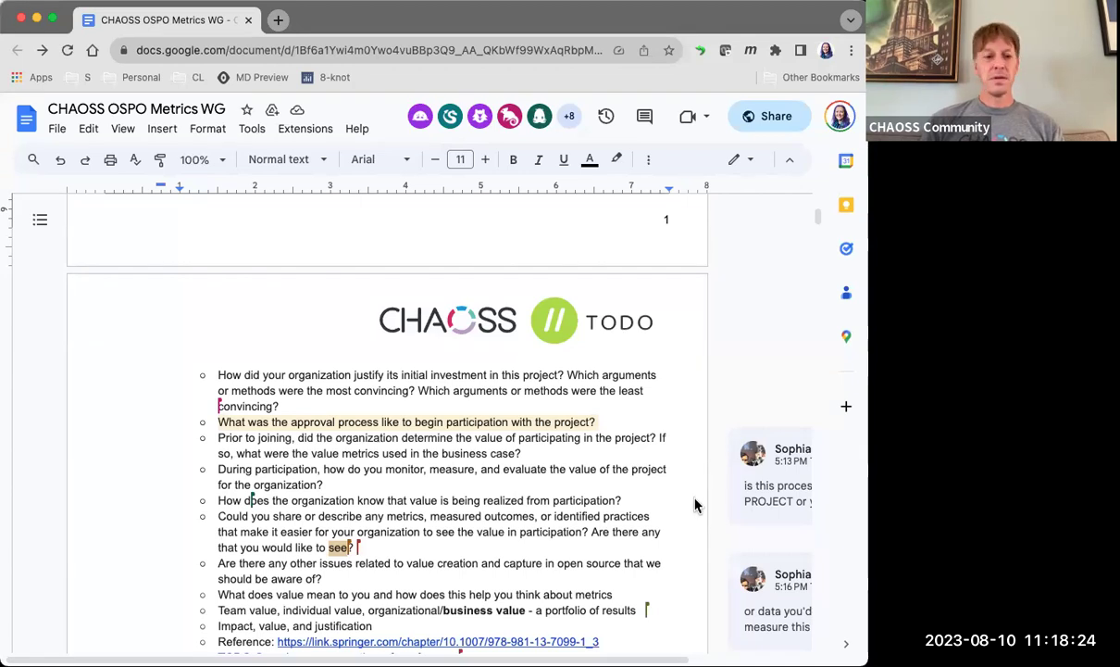
scroll(697, 504, down, 2)
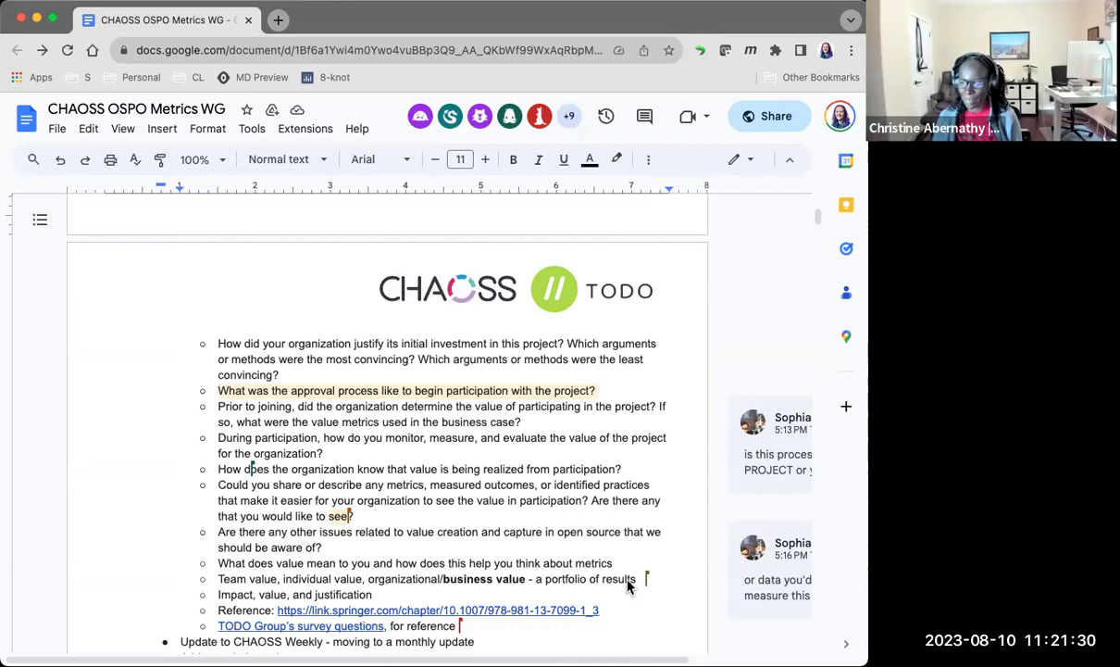
scroll(627, 585, up, 1)
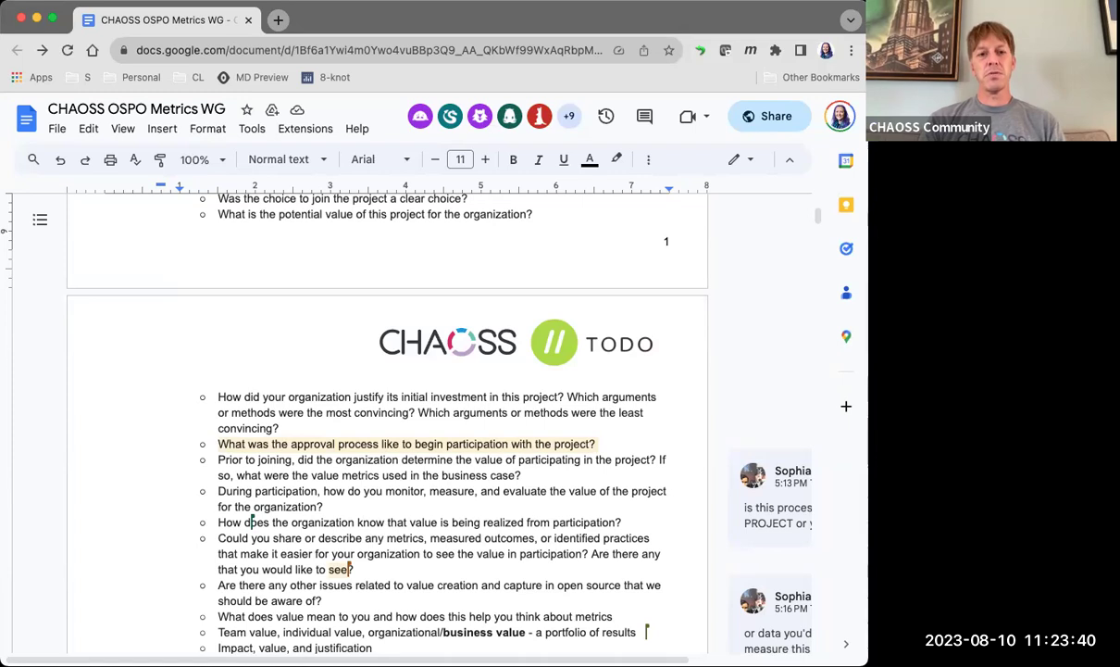
scroll(379, 617, down, 1)
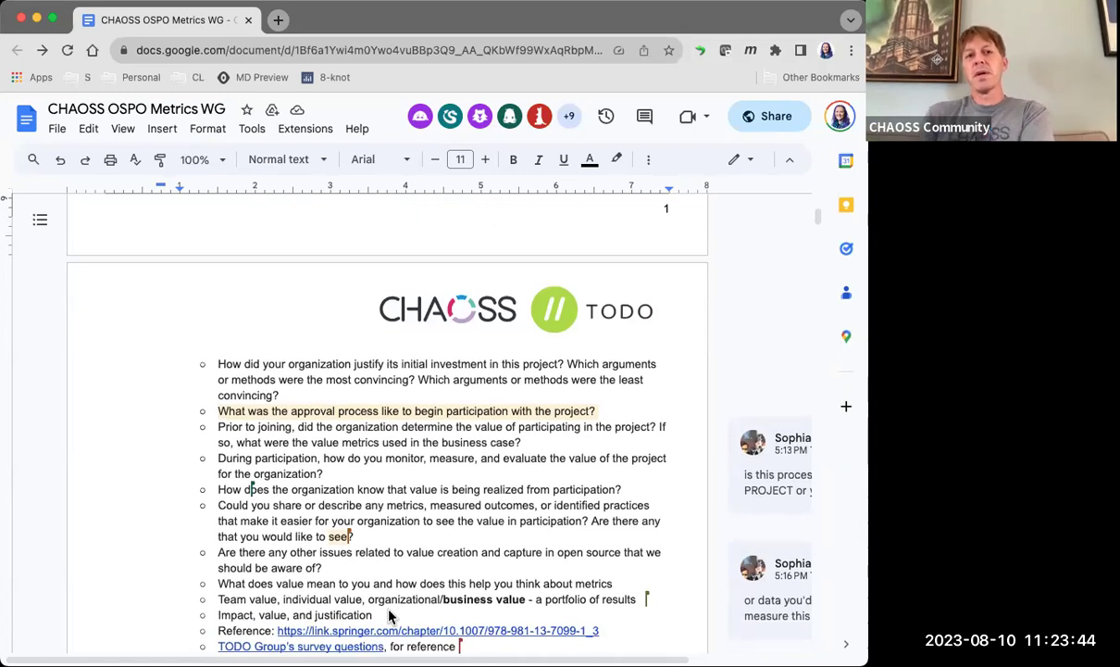
scroll(389, 615, down, 2)
scroll(388, 615, down, 1)
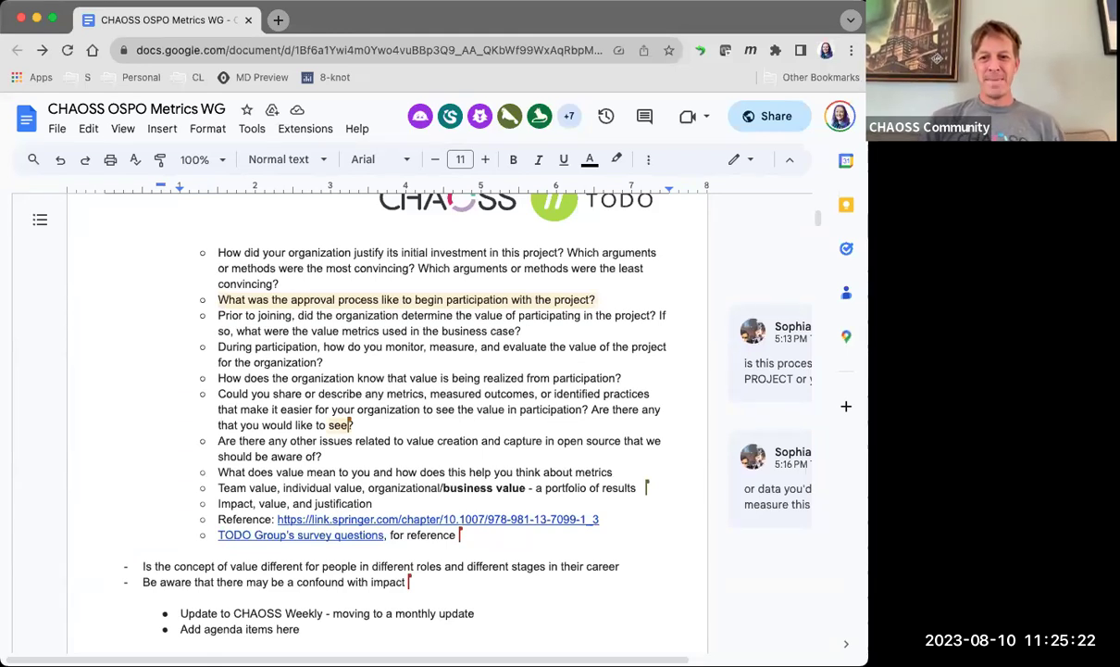
scroll(340, 615, down, 1)
scroll(340, 615, down, 1)
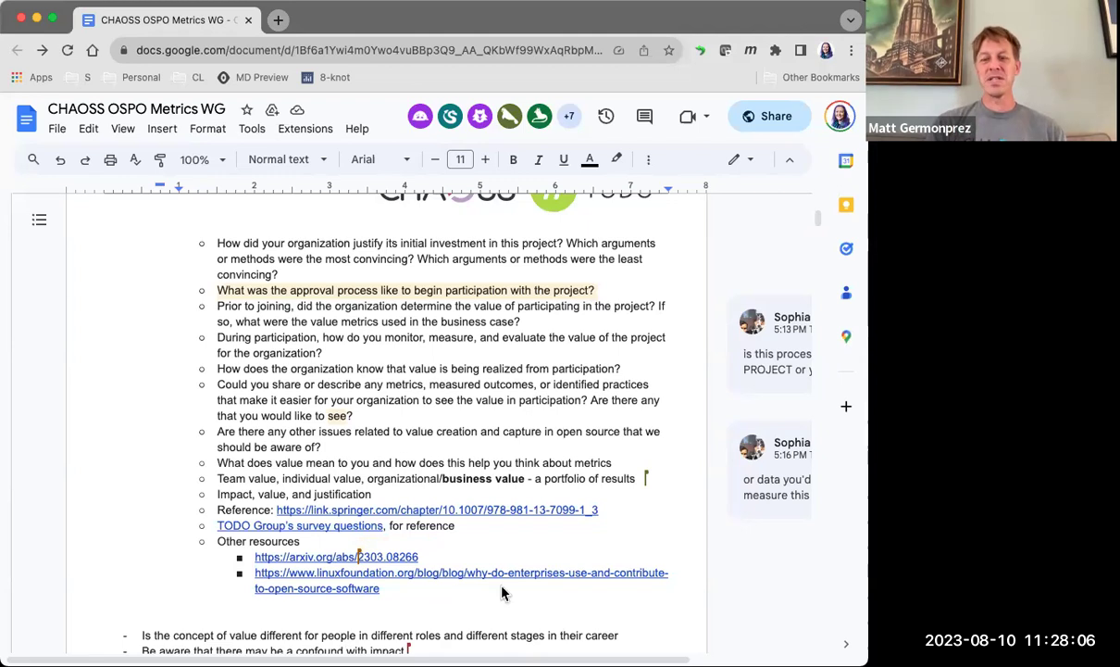
Add an agenda bullet reading "Measuring project health:" below the CHAOSS Weekly update item
scroll(505, 591, down, 3)
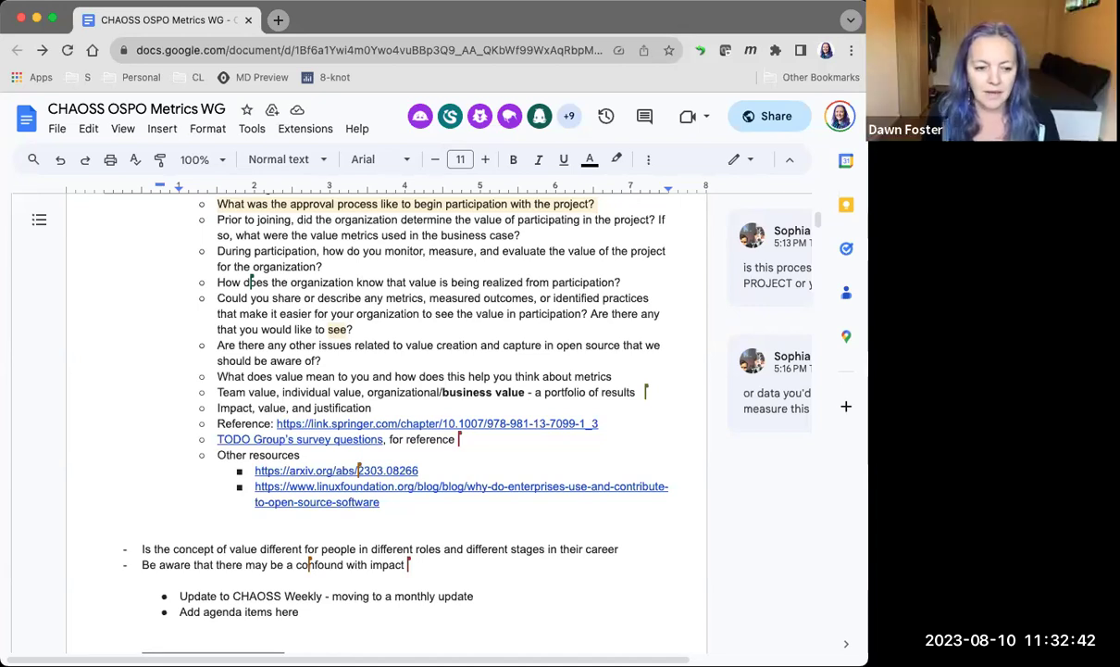
click(482, 596)
key(Return)
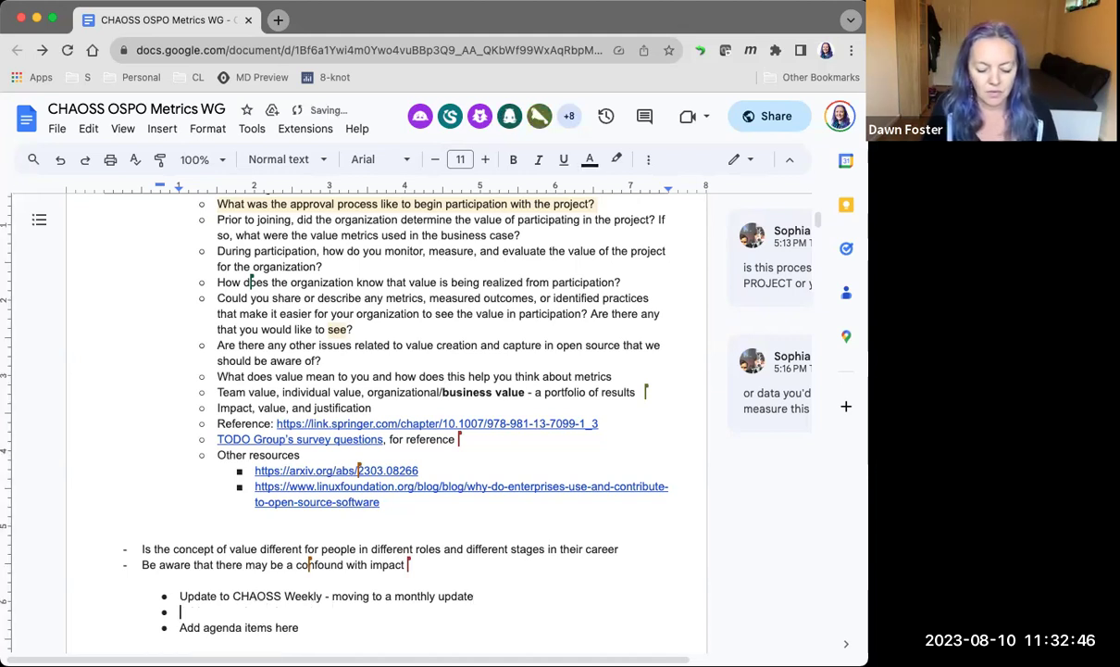
text(Measuring)
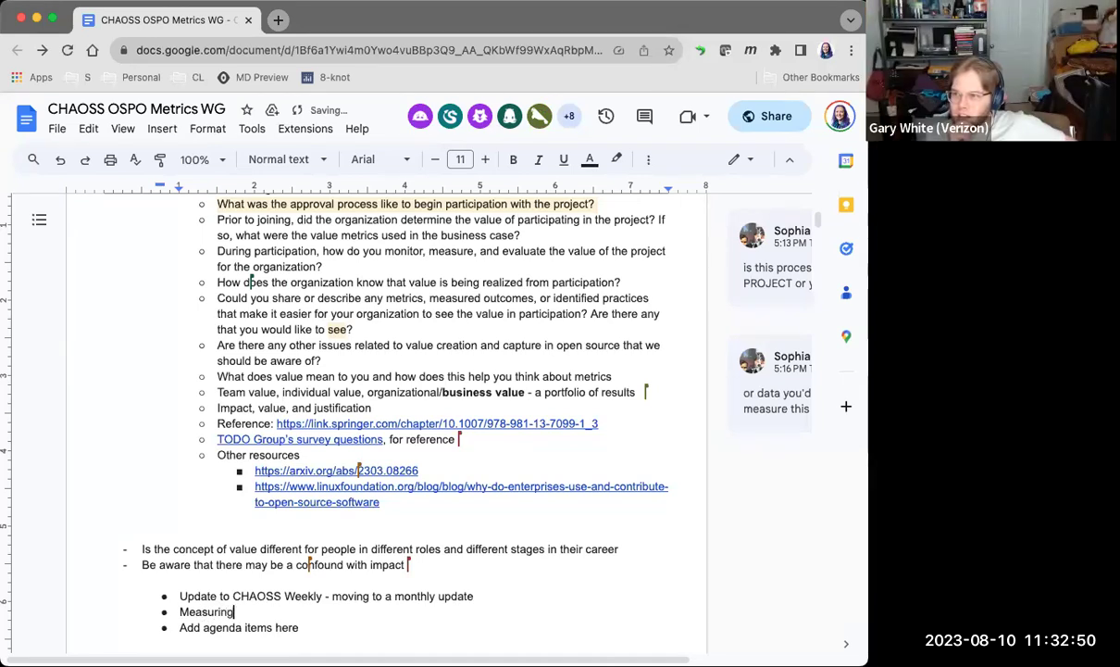
text(project )
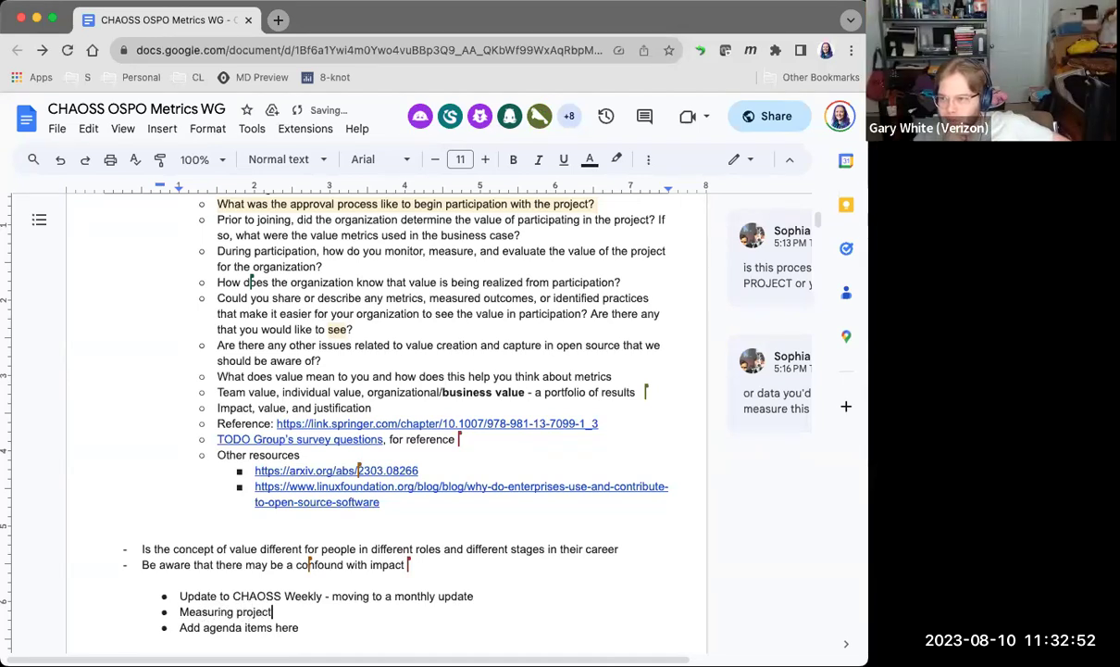
text(health)
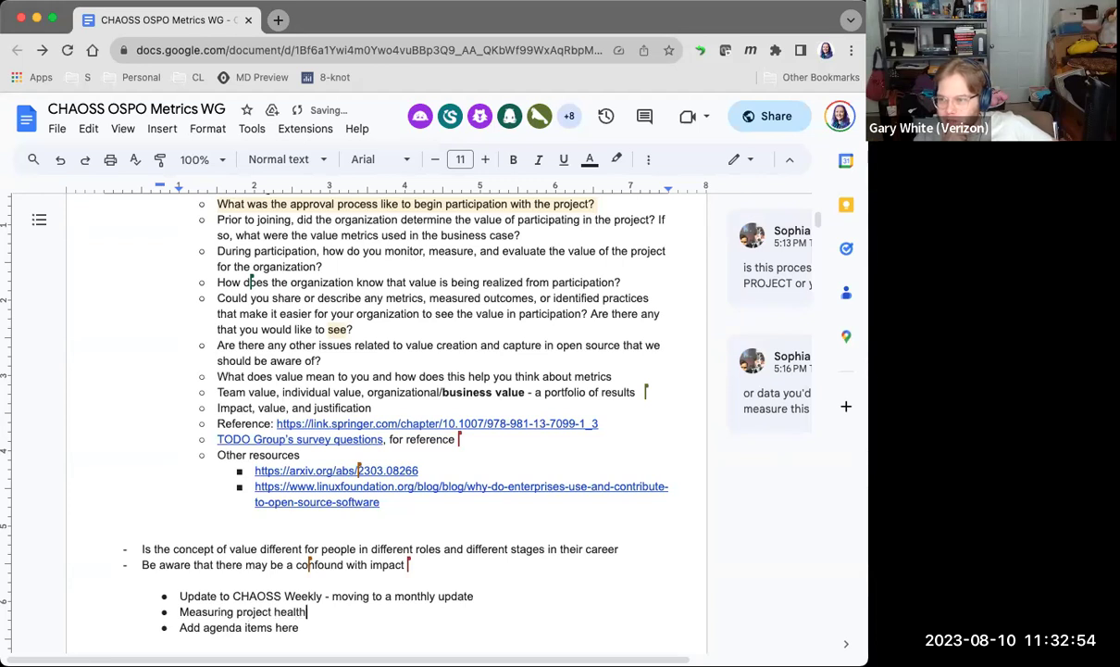
text(:)
key(Return)
key(Tab)
text(https://chaoss.community/software/)
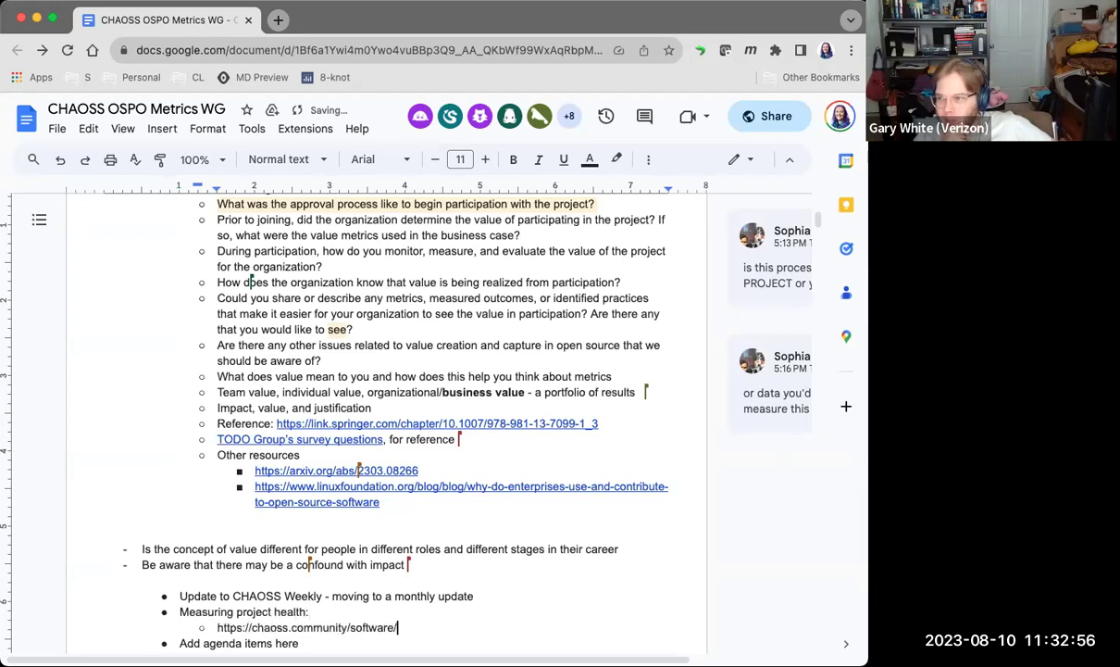
key(Return)
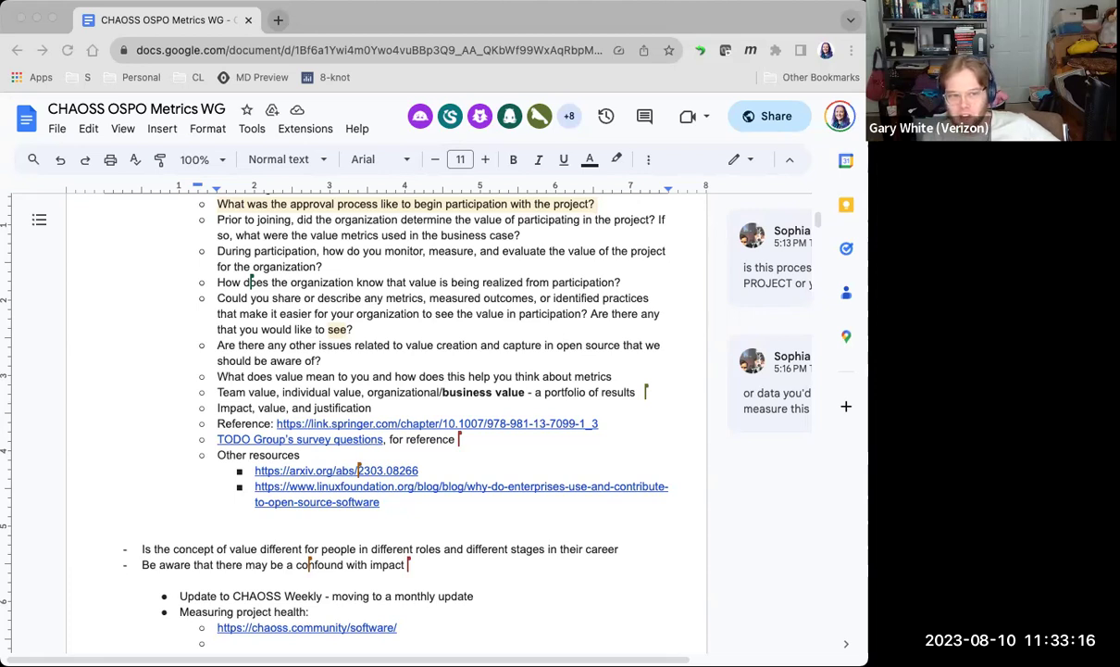
click(219, 642)
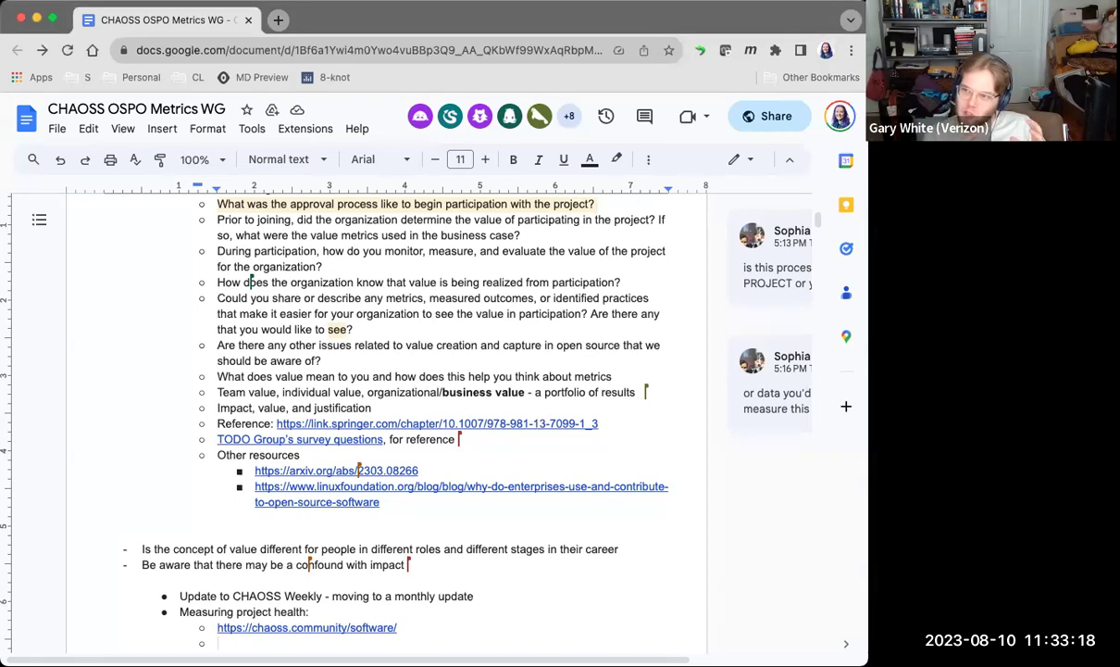
text(One )
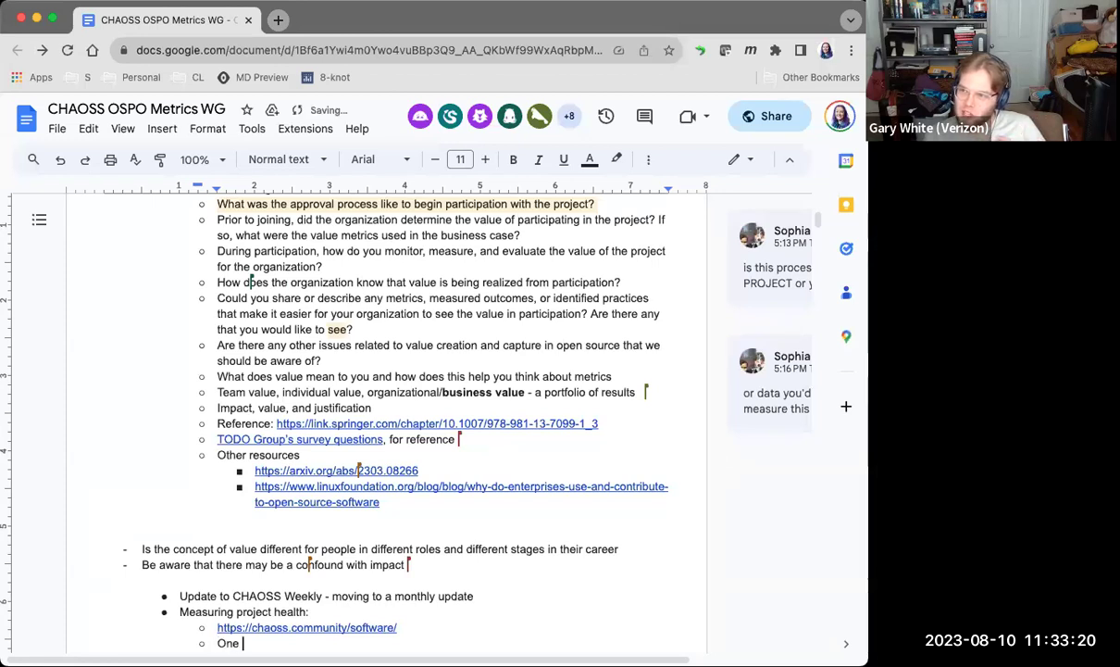
text(quick wa)
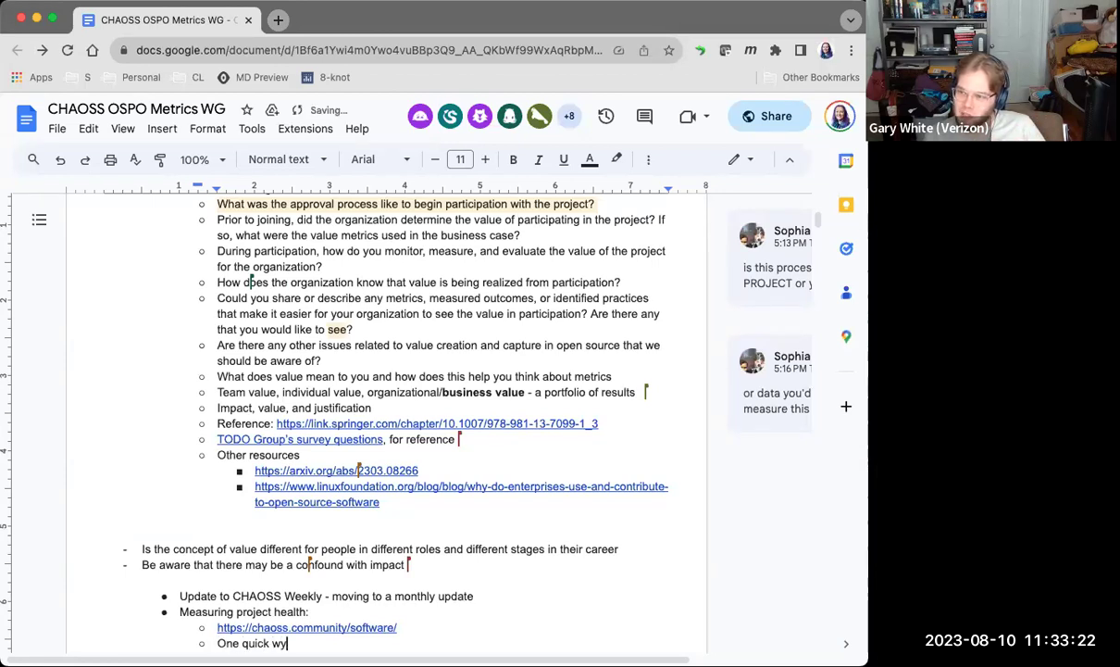
text(y to sta)
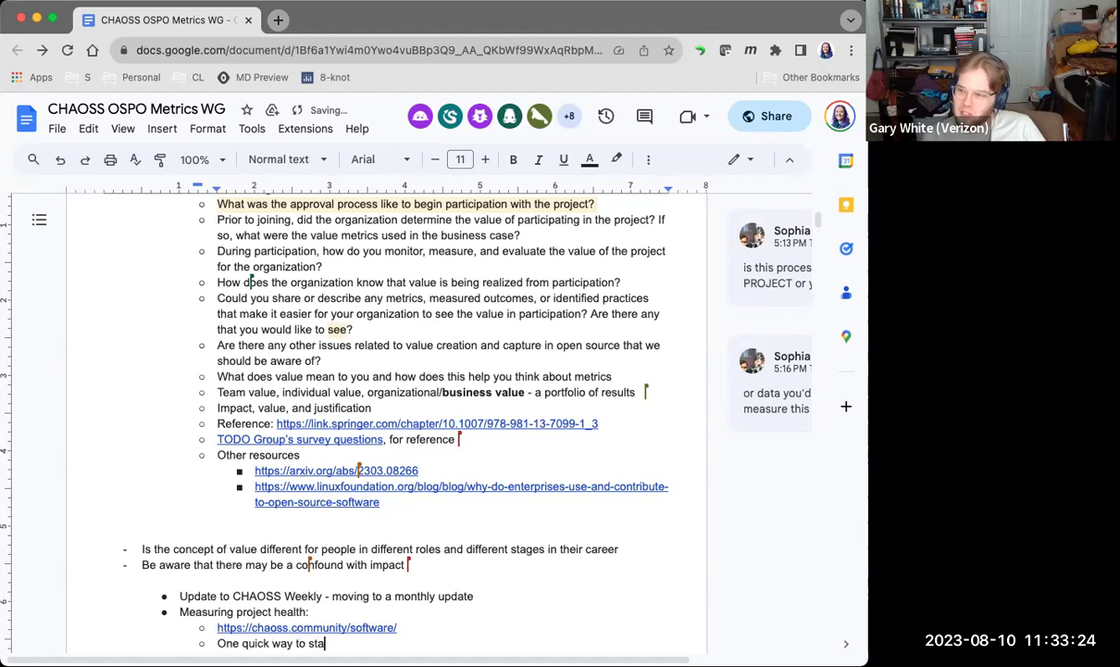
text(rt:)
text(https://cauldron.io/)
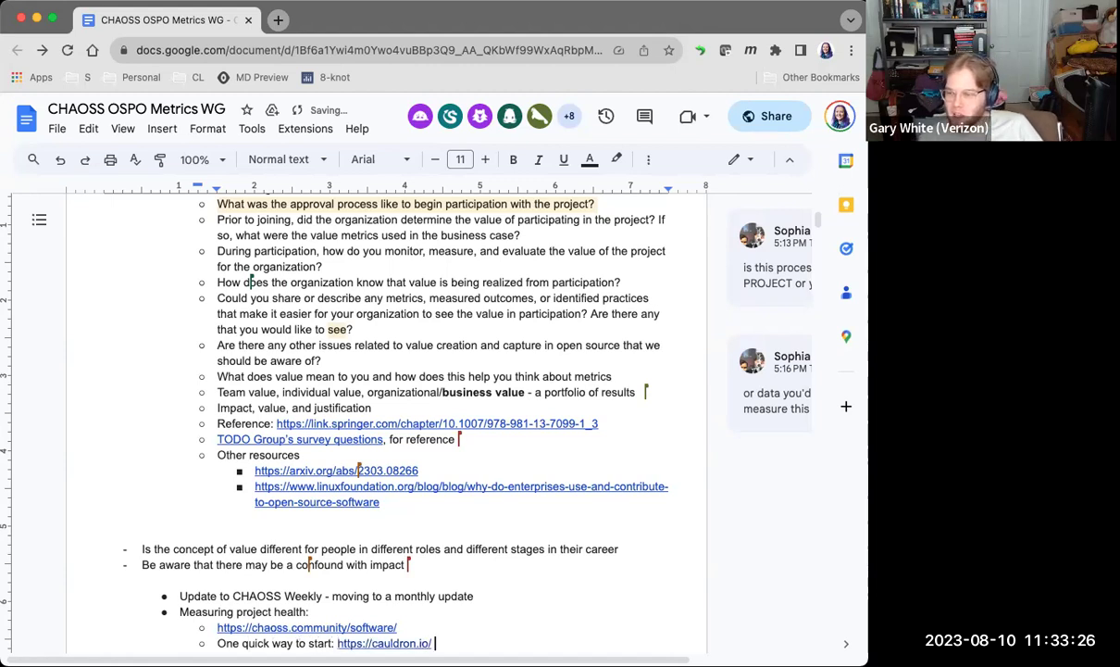
scroll(278, 556, down, 2)
scroll(282, 562, down, 1)
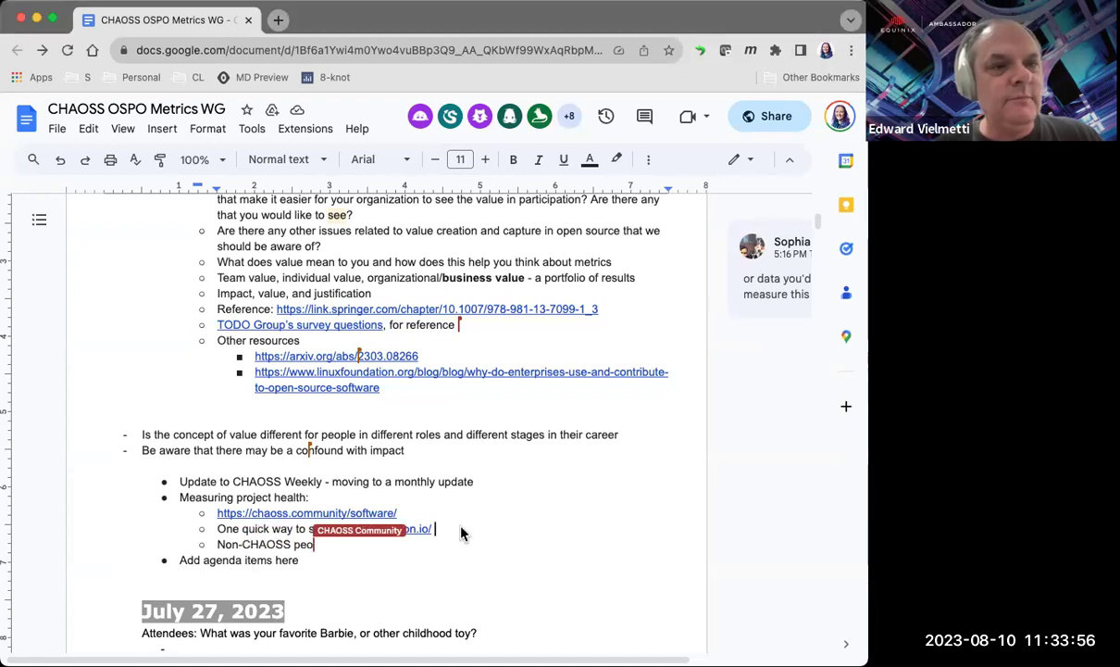
key(Return)
text(https://metrix.chaoss.community/)
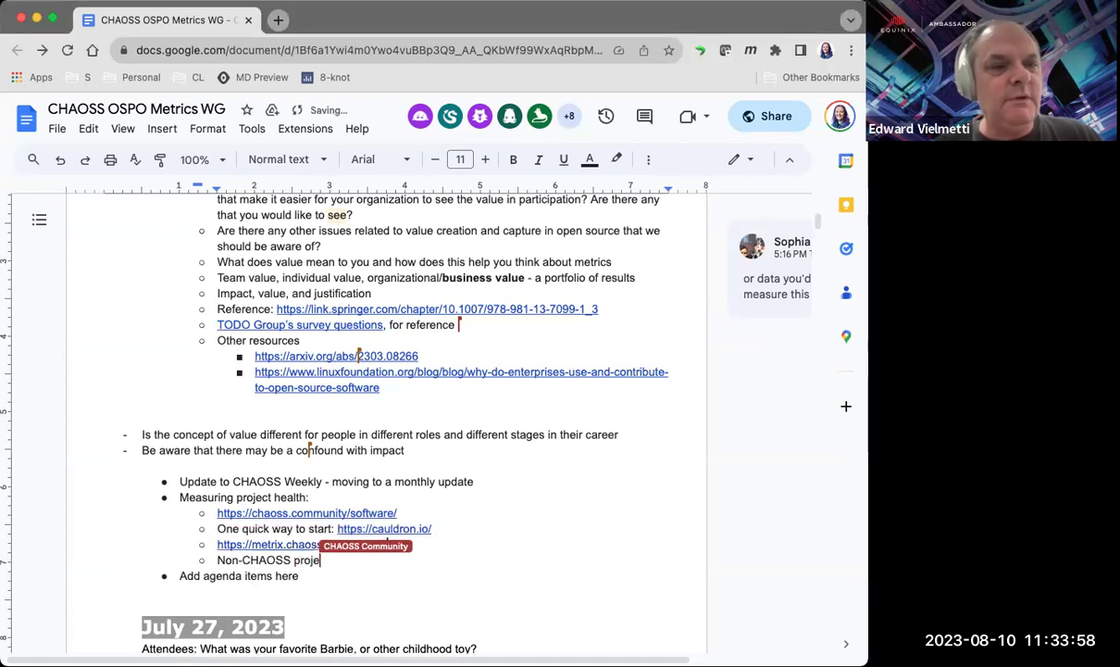
text(- based on )
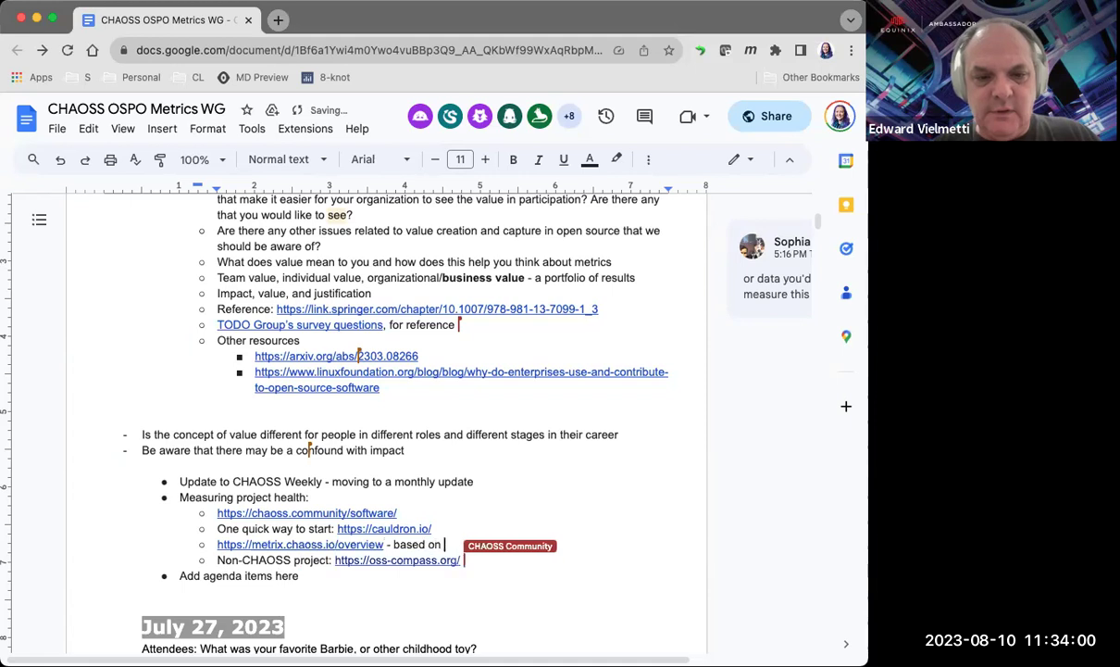
text(Augut)
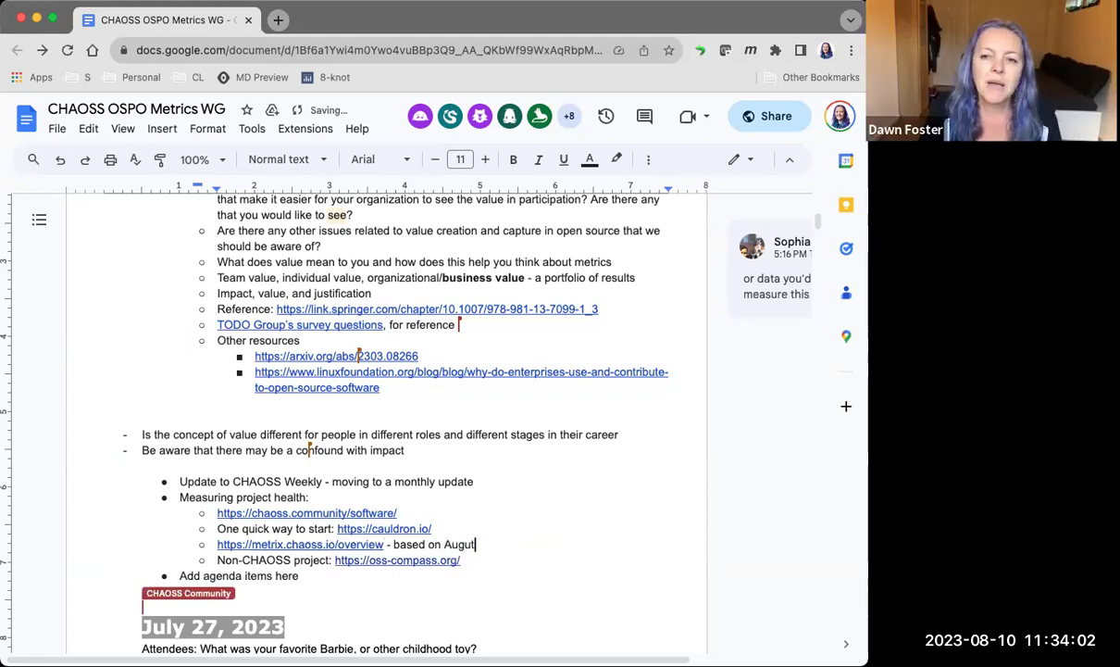
key(BackSpace)
text(r)
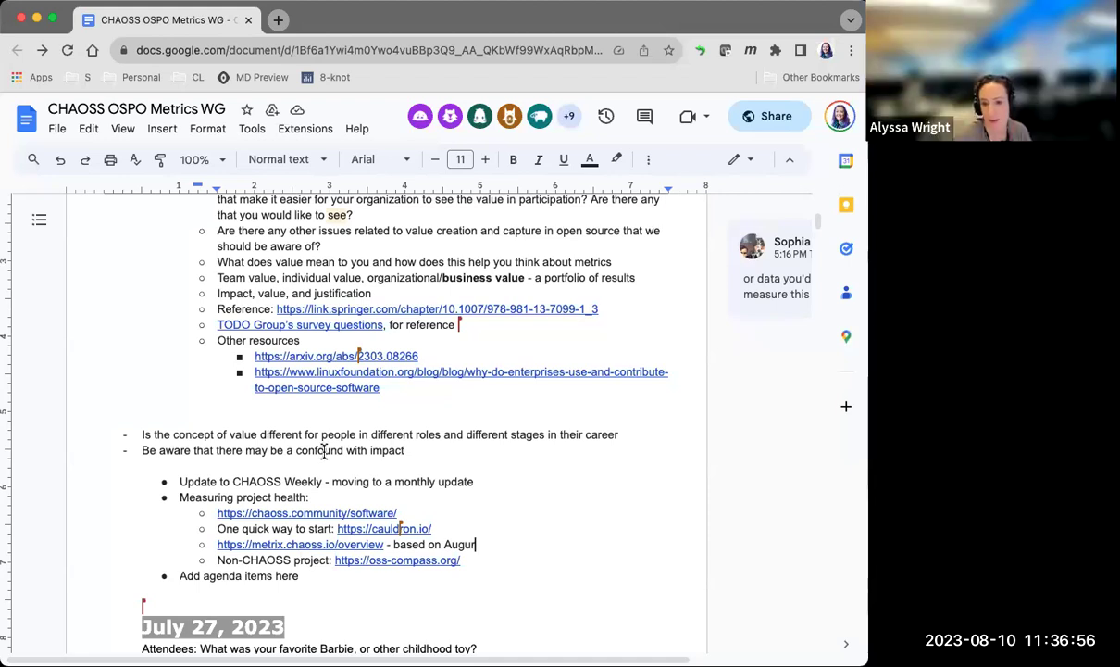
Insert a new agenda bullet reading "Data Science WG:" above the "Add agenda items here" placeholder
click(182, 570)
key(Return)
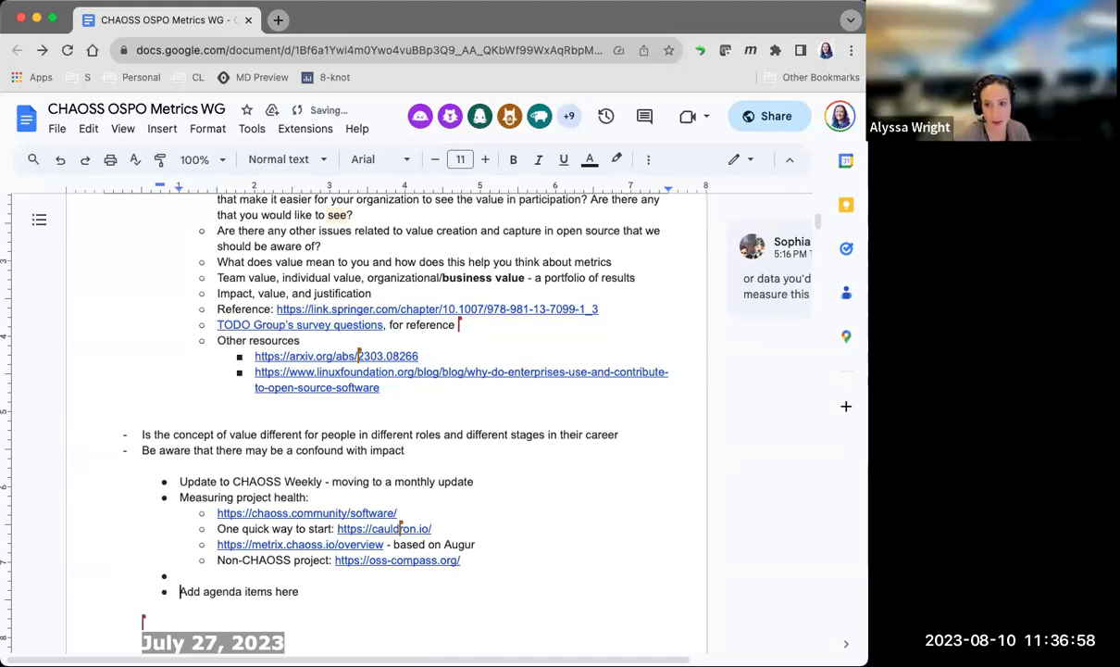
key(Up)
text(Data )
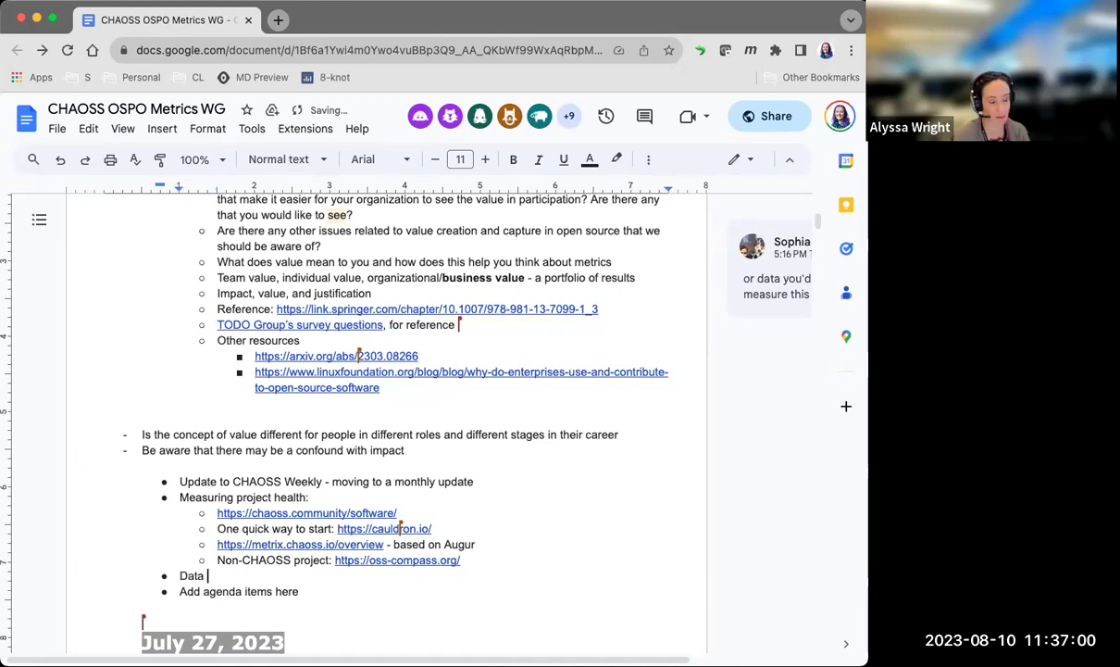
text(Science)
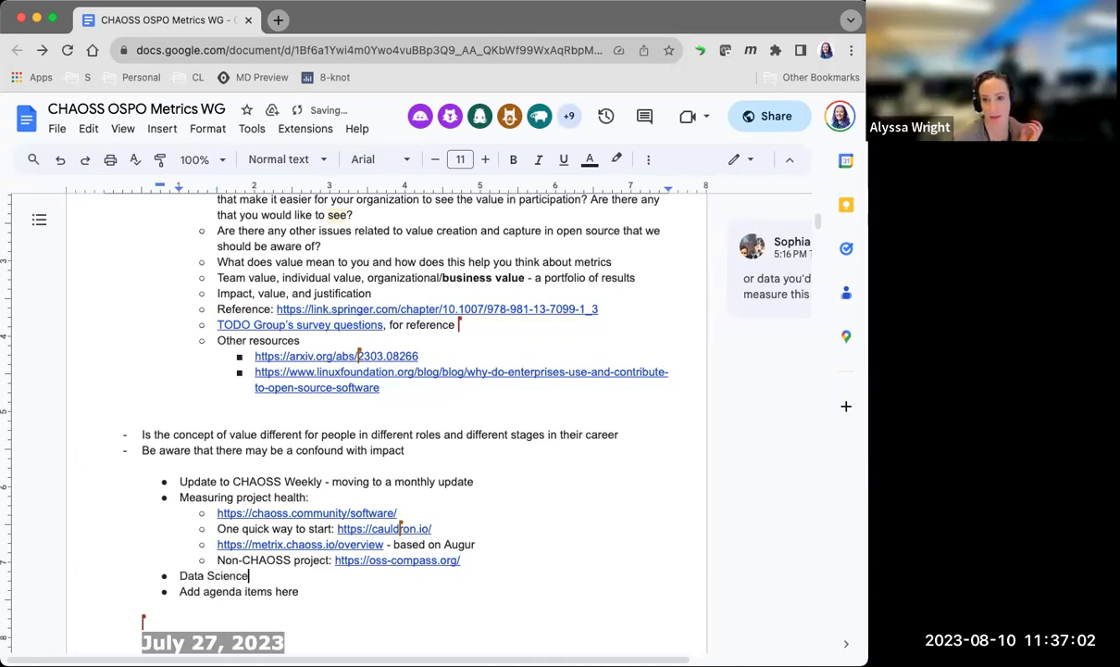
text( WG:)
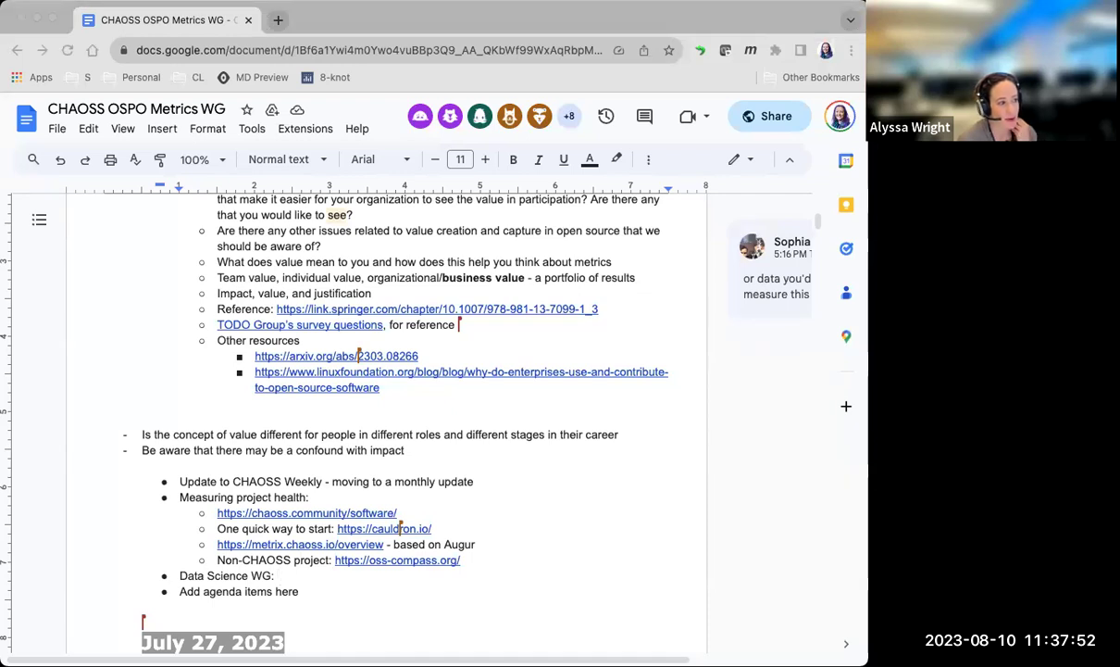
click(283, 560)
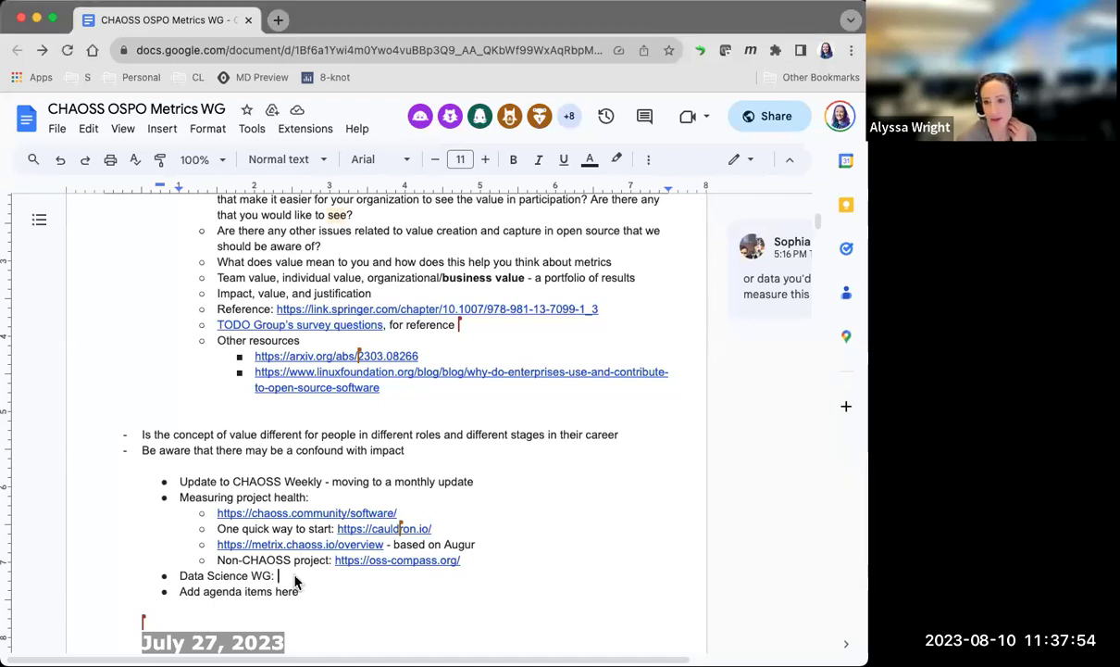
click(296, 577)
text(https://github.com/chaoss/wg-data-science)
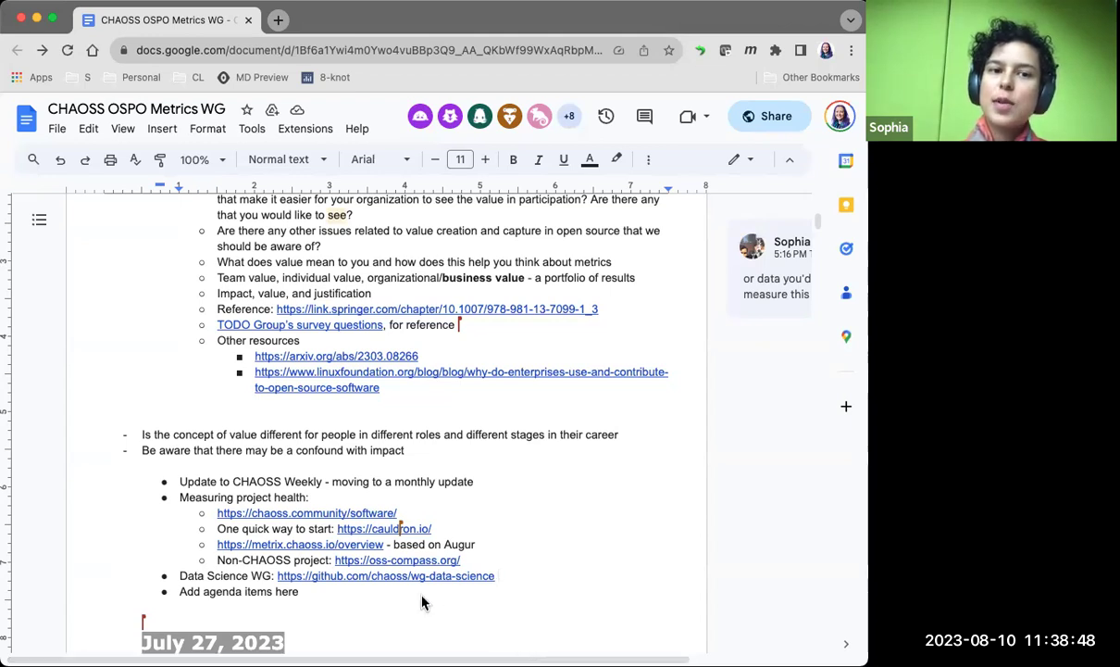
scroll(421, 602, up, 1)
scroll(421, 602, up, 2)
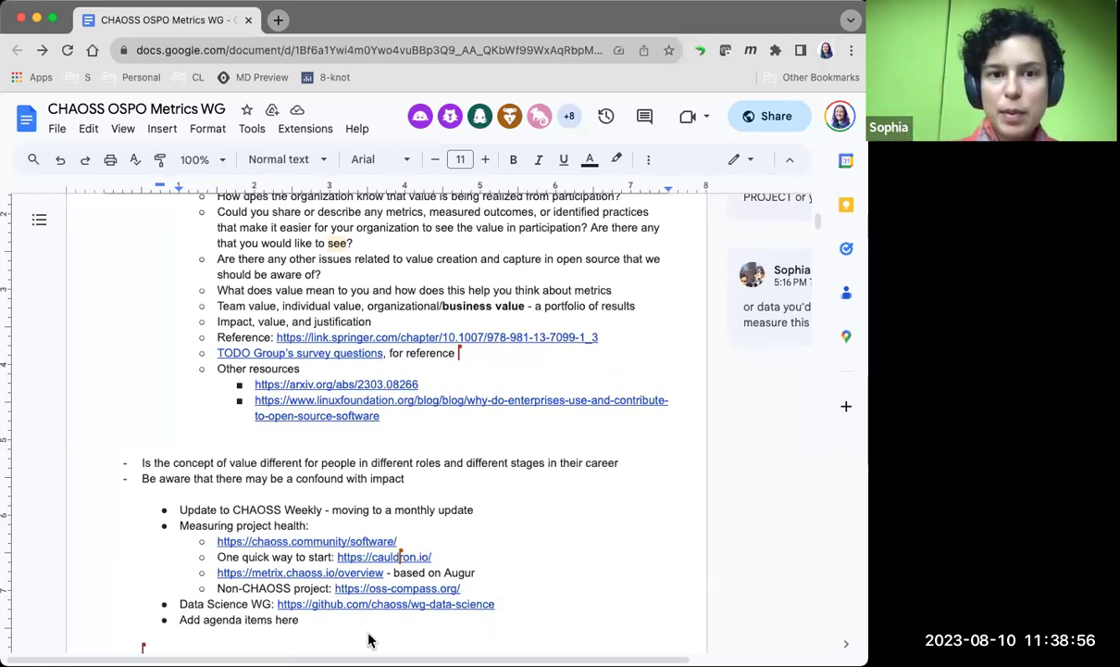
scroll(362, 645, down, 1)
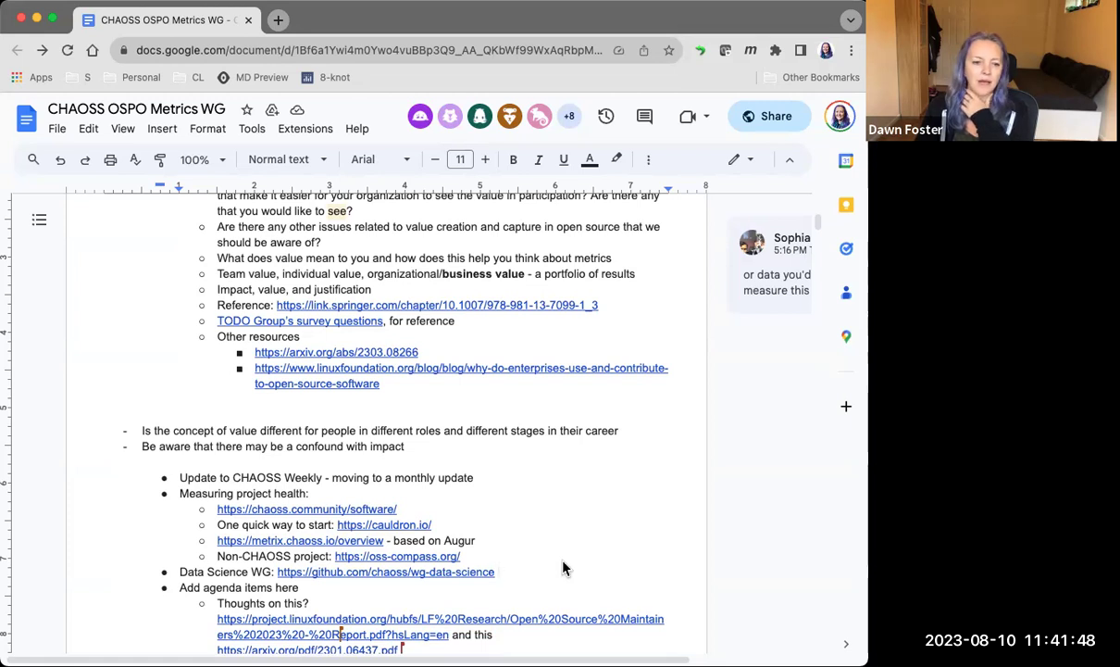
scroll(564, 569, down, 2)
scroll(564, 568, down, 1)
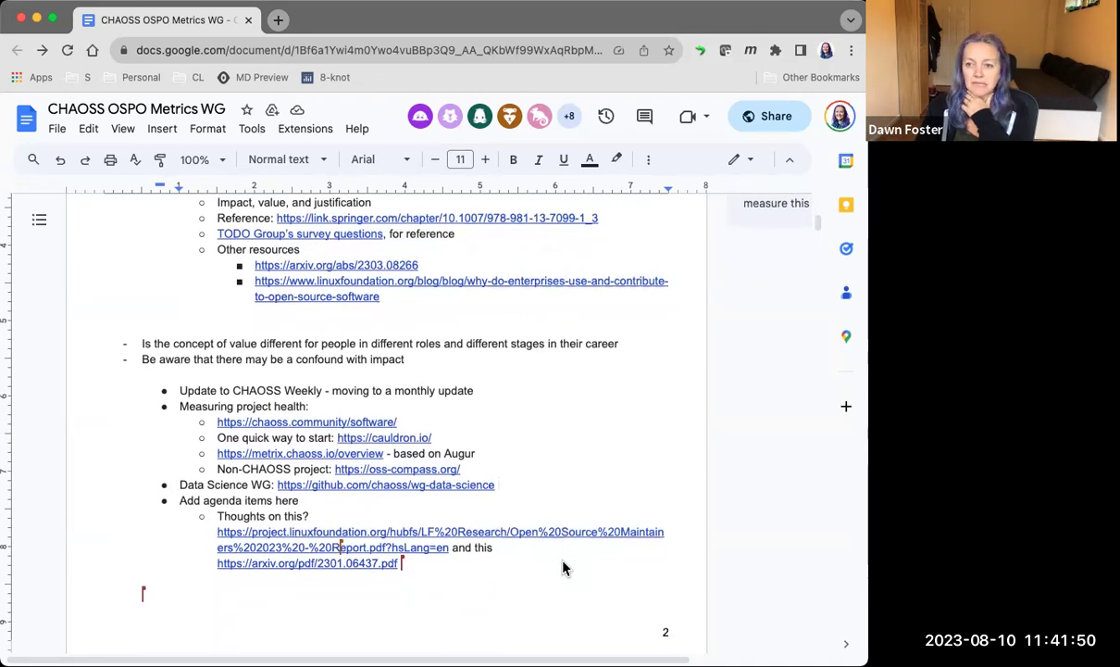